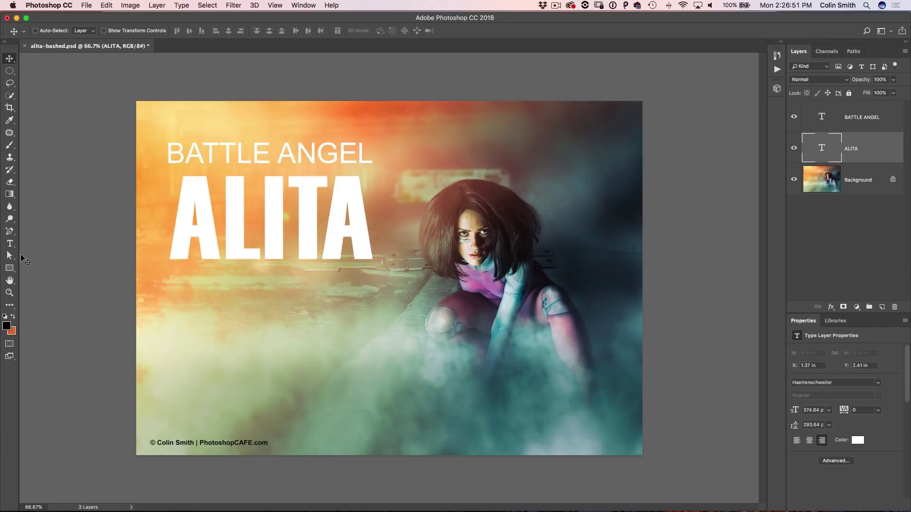
{"action": "left_click", "coordinate": [10, 244]}
{"action": "left_click", "coordinate": [214, 246]}
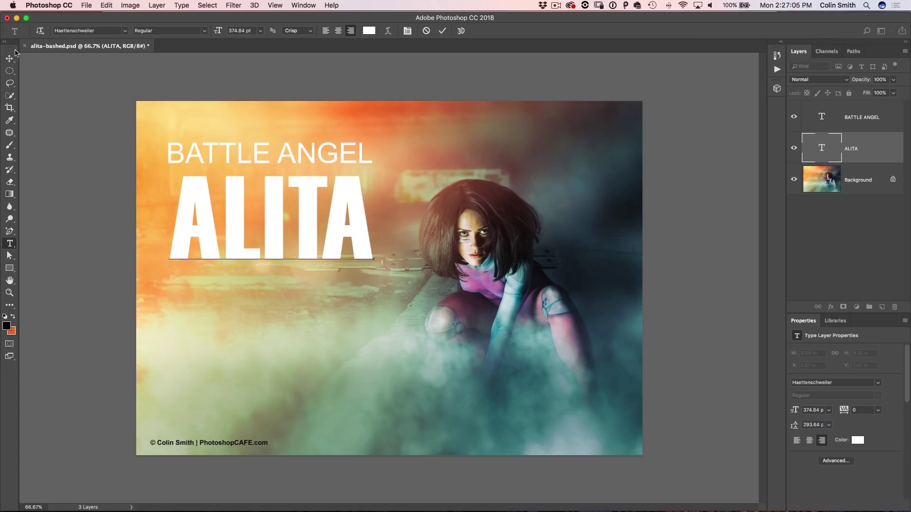
{"action": "left_click", "coordinate": [17, 102]}
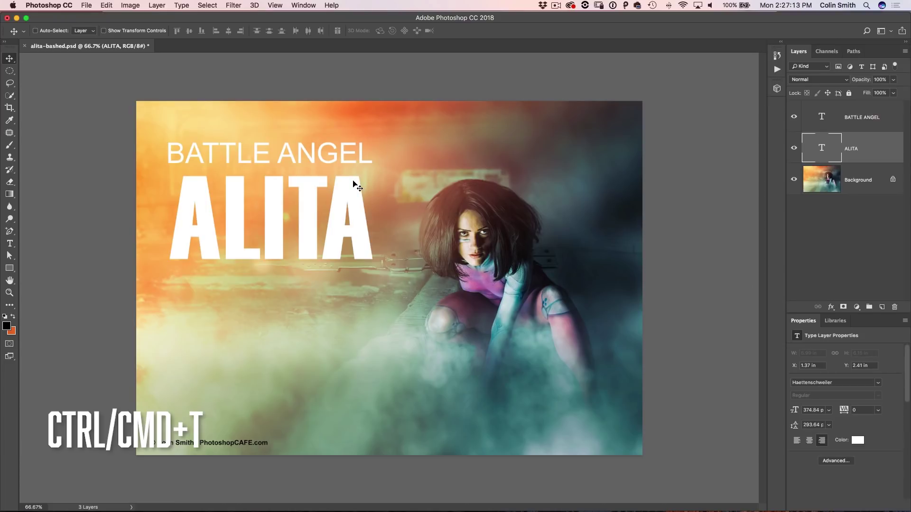
{"action": "key", "text": "super+t"}
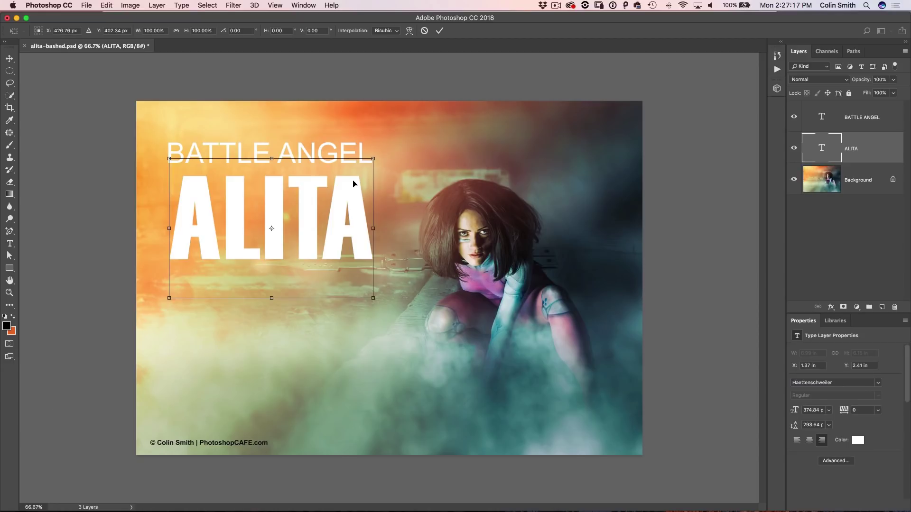
{"action": "right_click", "coordinate": [353, 178]}
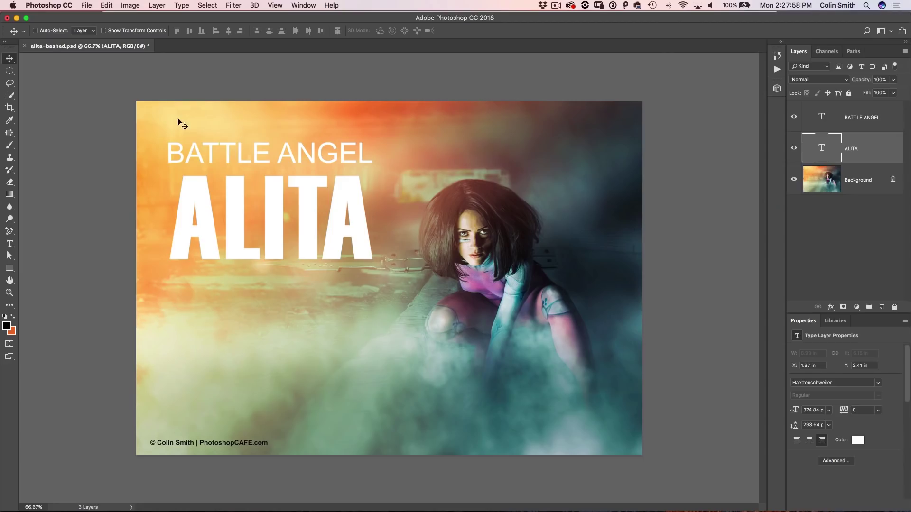
Step: Test Rasterize Type on ALITA and undo it, then duplicate ALITA and rasterize the copy
{"action": "right_click", "coordinate": [862, 149]}
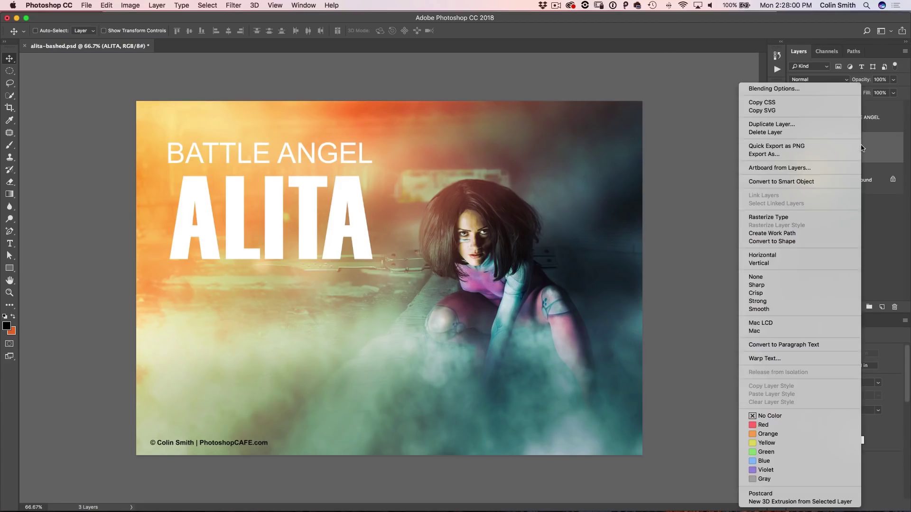
{"action": "left_click", "coordinate": [782, 218]}
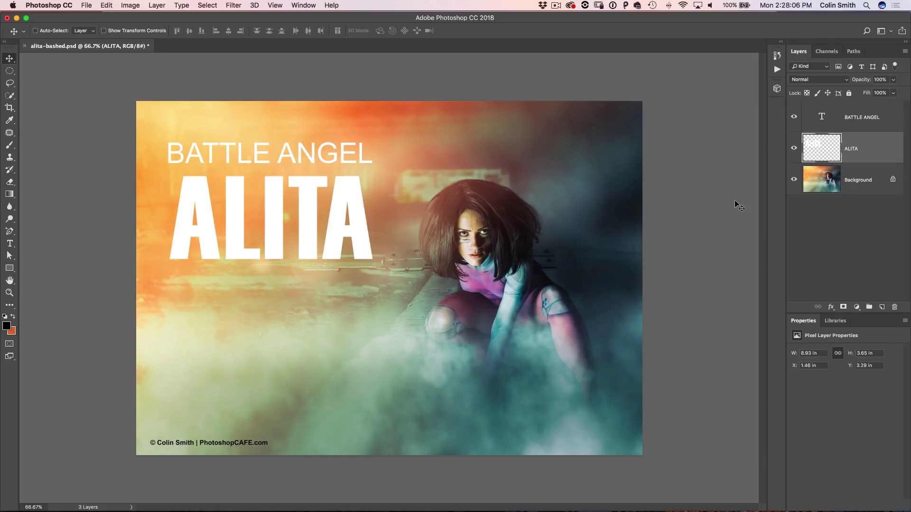
{"action": "key", "text": "super+z"}
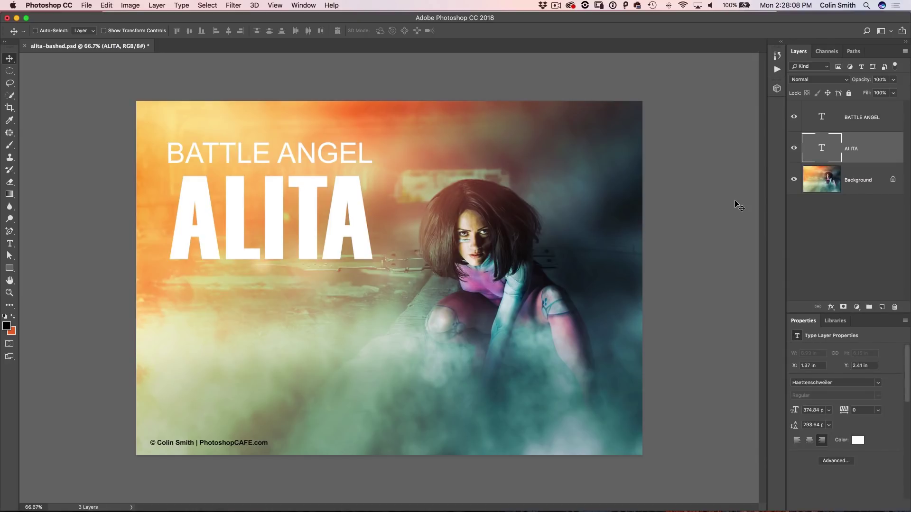
{"action": "key", "text": "super+j"}
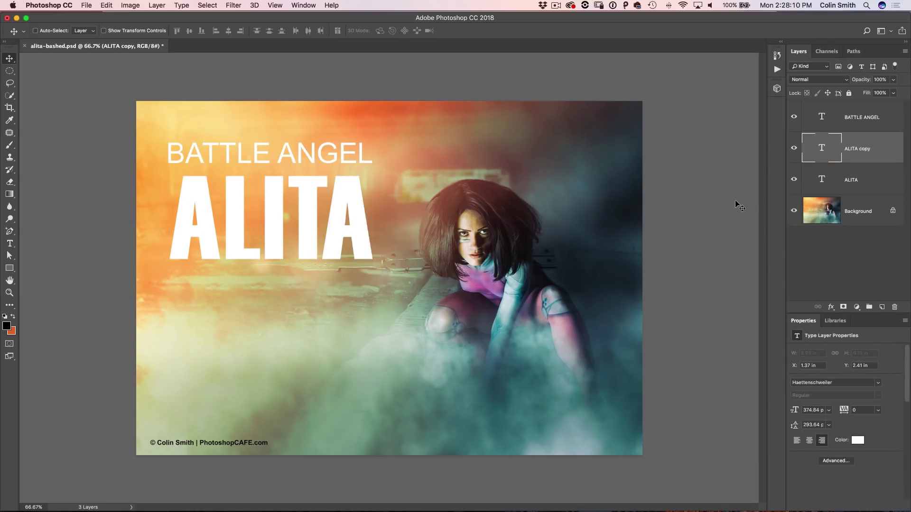
{"action": "right_click", "coordinate": [860, 140]}
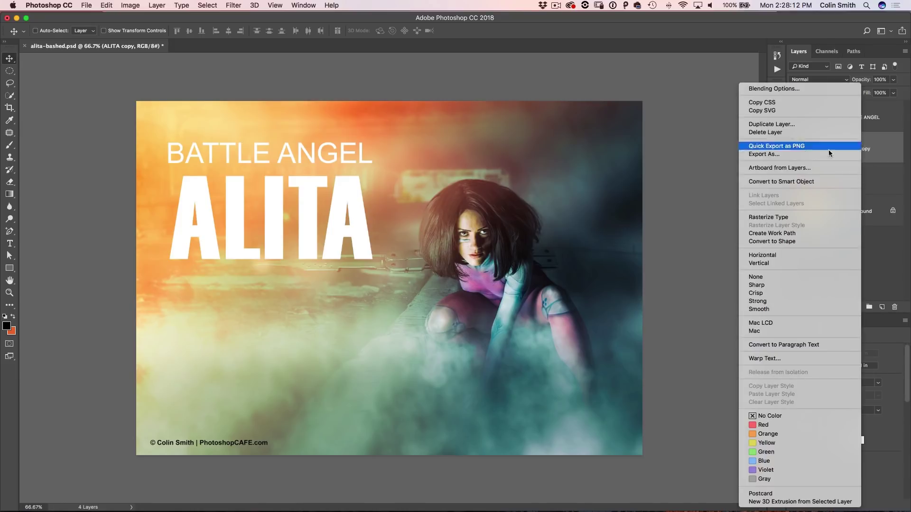
{"action": "left_click", "coordinate": [839, 216]}
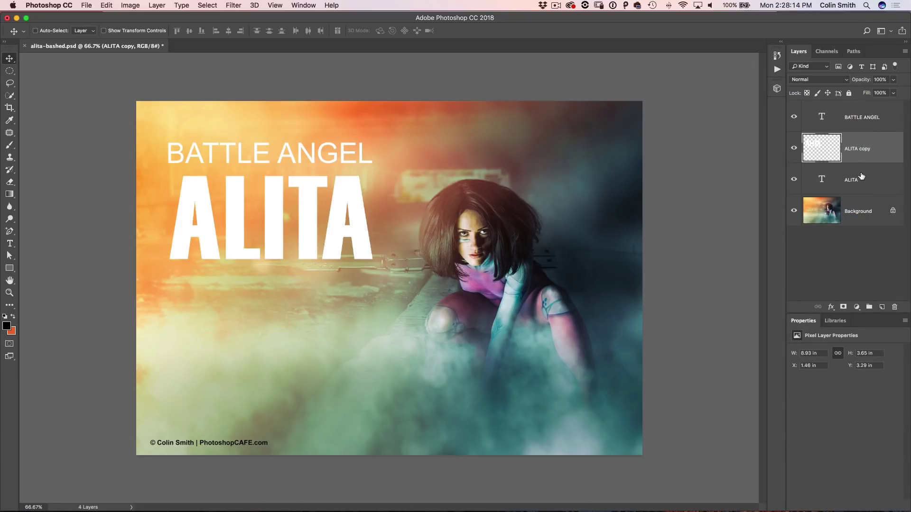
Step: Select both ALITA layers and scale them down tiny, then back up slightly larger
{"action": "left_click", "coordinate": [862, 175], "text": "shift"}
{"action": "key", "text": "super+t"}
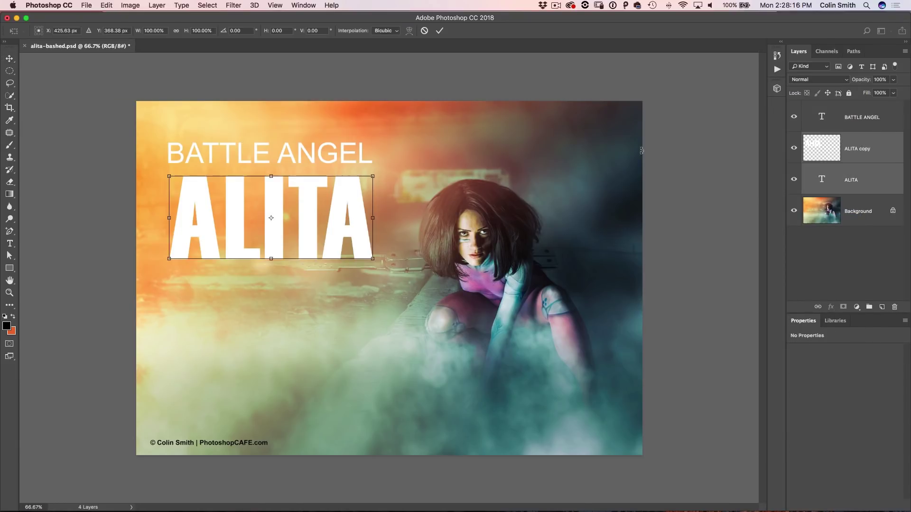
{"action": "left_click_drag", "start_coordinate": [374, 174], "coordinate": [189, 248]}
{"action": "key", "text": "Return"}
{"action": "key", "text": "super+t"}
{"action": "left_click_drag", "start_coordinate": [192, 248], "coordinate": [375, 172]}
{"action": "key", "text": "Return"}
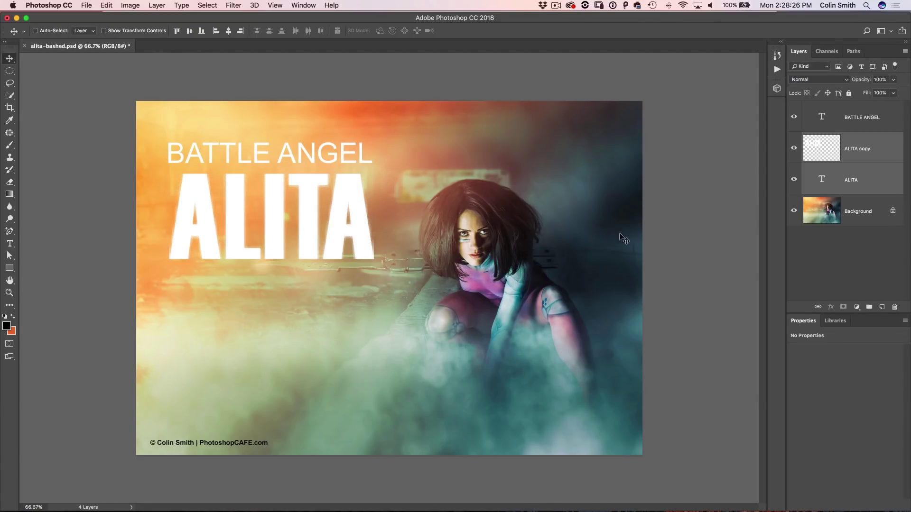
Step: Delete the ALITA copy and nudge ALITA left to X 1.13 in, Y 2.36 in
{"action": "left_click", "coordinate": [866, 147]}
{"action": "left_click_drag", "start_coordinate": [332, 186], "coordinate": [309, 312]}
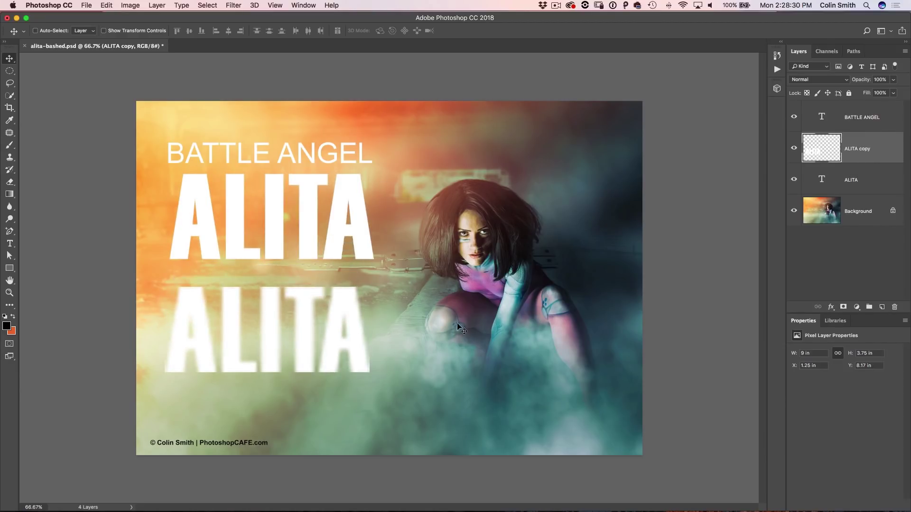
{"action": "right_click", "coordinate": [864, 149]}
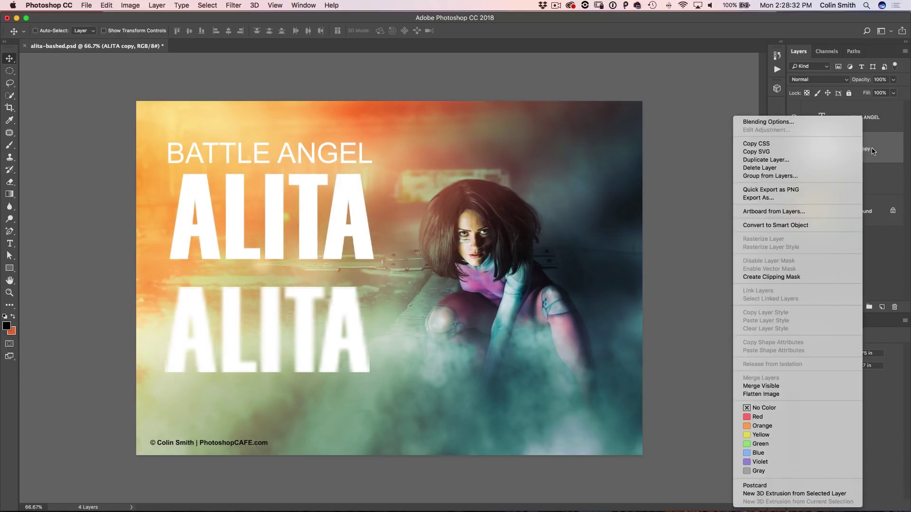
{"action": "left_click", "coordinate": [874, 151]}
{"action": "key", "text": "Delete"}
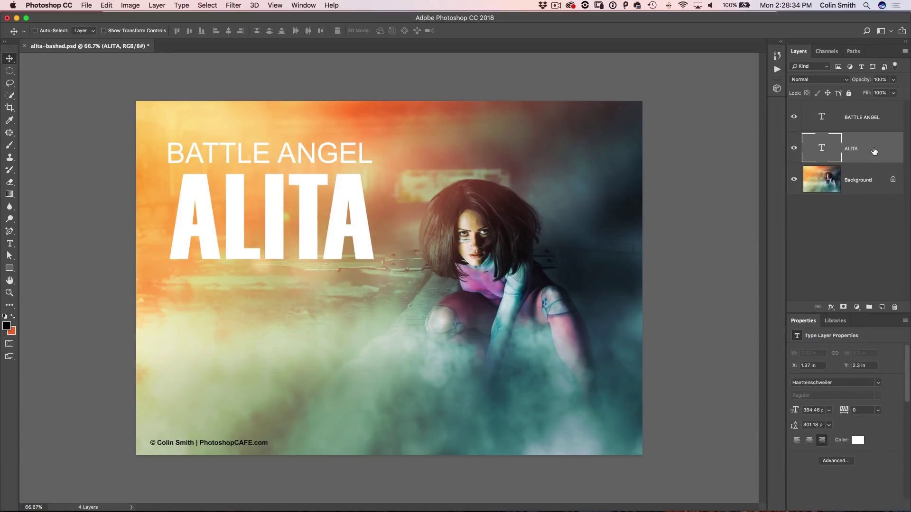
{"action": "left_click_drag", "start_coordinate": [349, 205], "coordinate": [343, 203]}
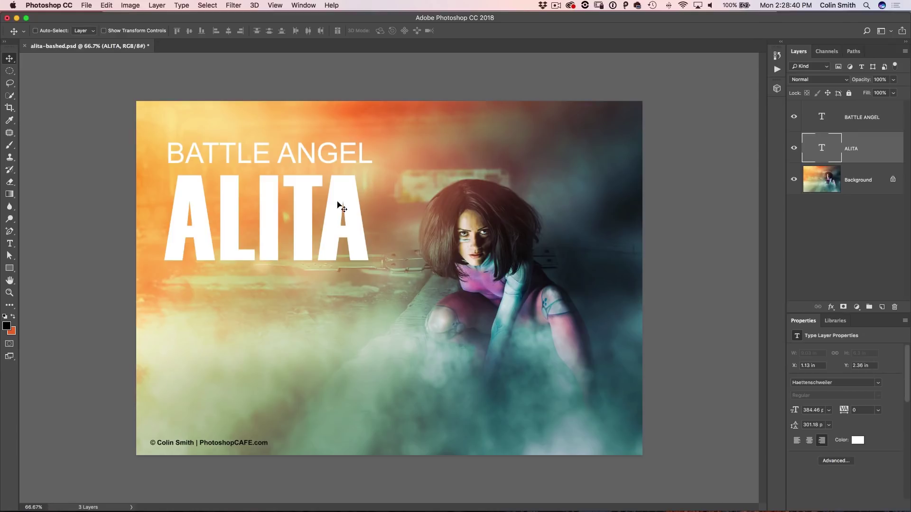
Step: Convert the ALITA text to a shape, duplicate it, hide the copy, and select the original
{"action": "right_click", "coordinate": [851, 158]}
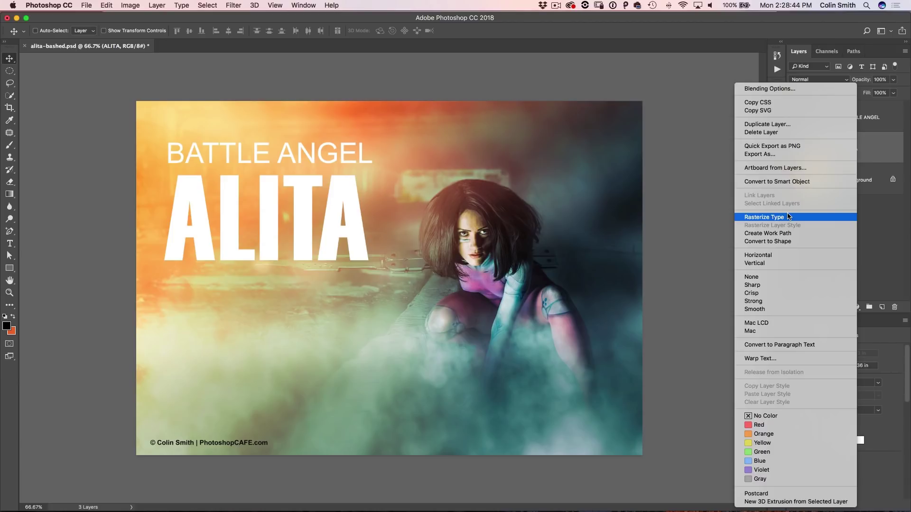
{"action": "left_click", "coordinate": [789, 242]}
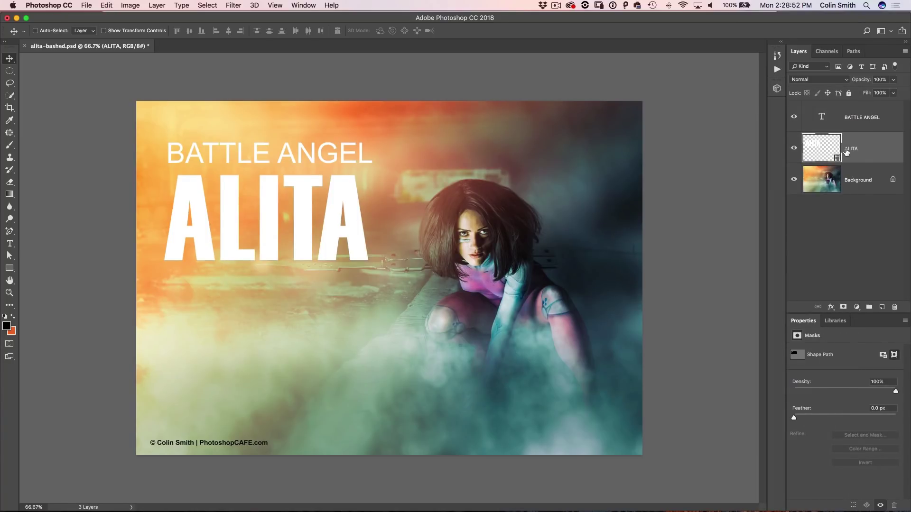
{"action": "left_click_drag", "start_coordinate": [846, 151], "coordinate": [881, 307]}
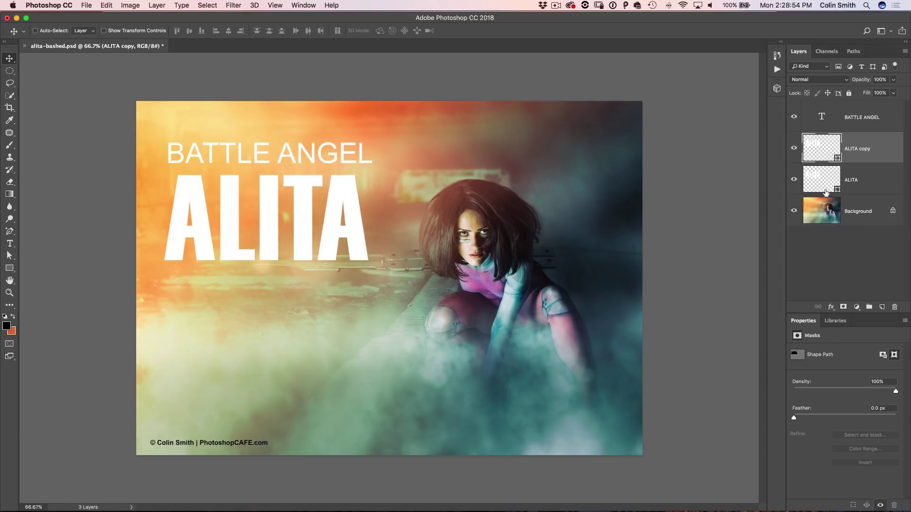
{"action": "left_click", "coordinate": [796, 149]}
{"action": "left_click", "coordinate": [870, 181]}
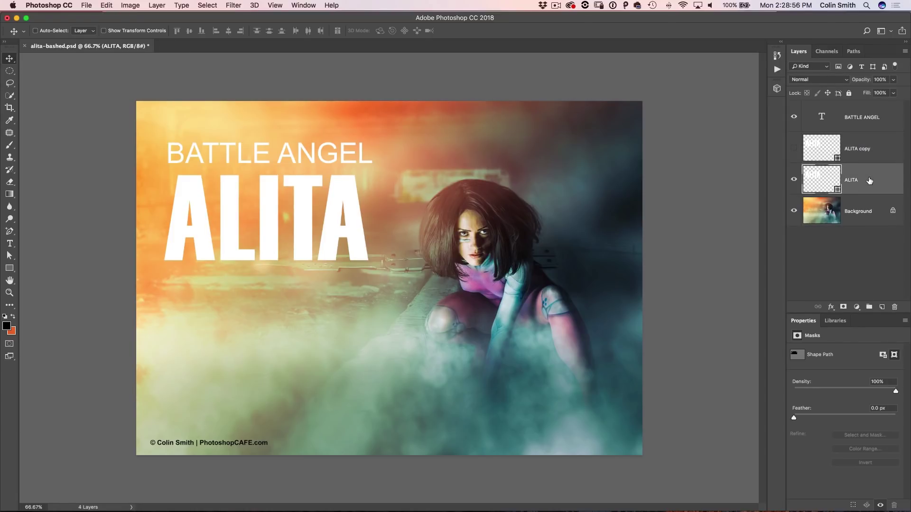
Step: Scale the original ALITA shape down tiny, then back up to about 903%
{"action": "key", "text": "super+t"}
{"action": "left_click_drag", "start_coordinate": [369, 175], "coordinate": [182, 232]}
{"action": "key", "text": "Return"}
{"action": "key", "text": "super+t"}
{"action": "left_click_drag", "start_coordinate": [190, 248], "coordinate": [368, 175]}
{"action": "key", "text": "Return"}
Step: Show the ALITA copy again, move the original below it, and delete the original
{"action": "left_click", "coordinate": [794, 149]}
{"action": "left_click_drag", "start_coordinate": [391, 170], "coordinate": [396, 288]}
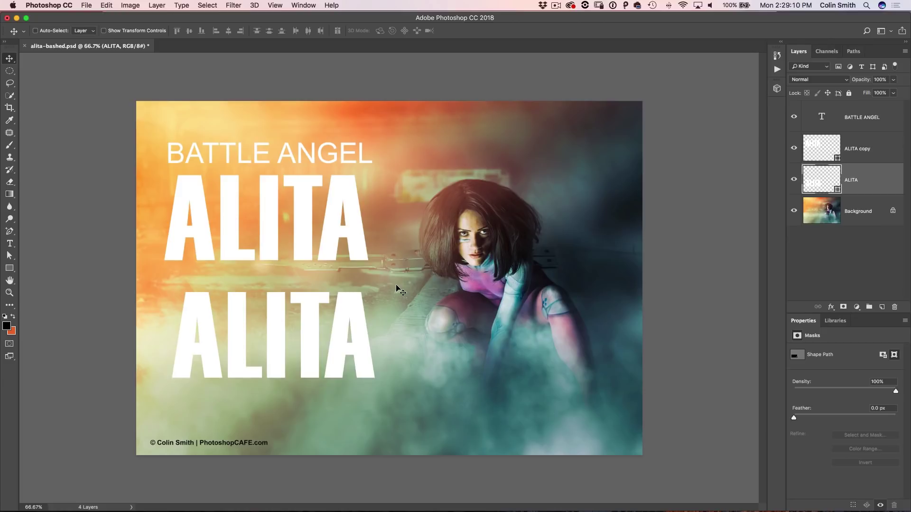
{"action": "key", "text": "BackSpace"}
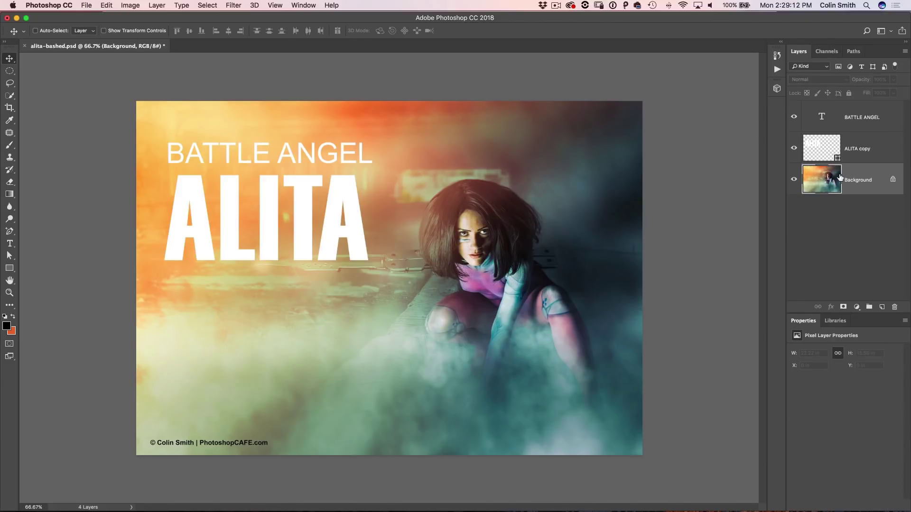
{"action": "left_click", "coordinate": [825, 152]}
{"action": "left_click", "coordinate": [9, 255]}
{"action": "left_click", "coordinate": [48, 256]}
{"action": "left_click", "coordinate": [178, 193]}
{"action": "left_click_drag", "start_coordinate": [178, 179], "coordinate": [134, 122]}
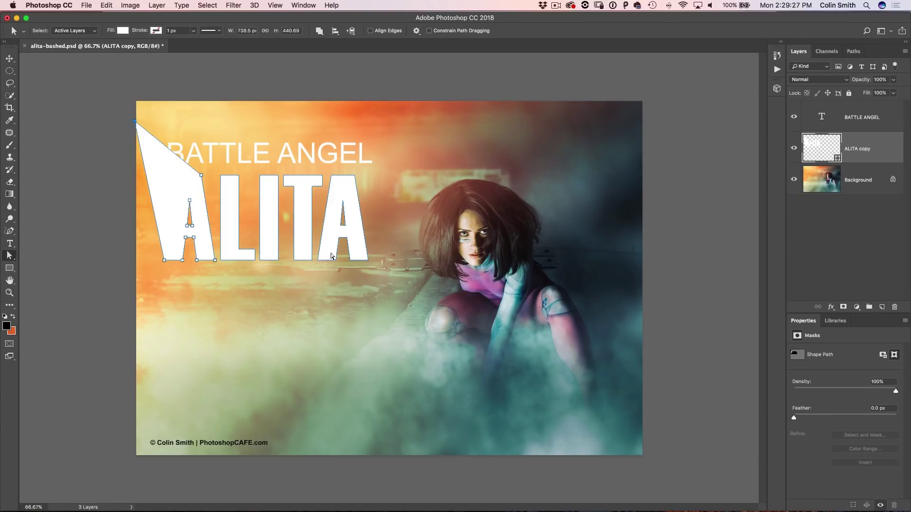
{"action": "key", "text": "z"}
{"action": "key", "text": "super+z"}
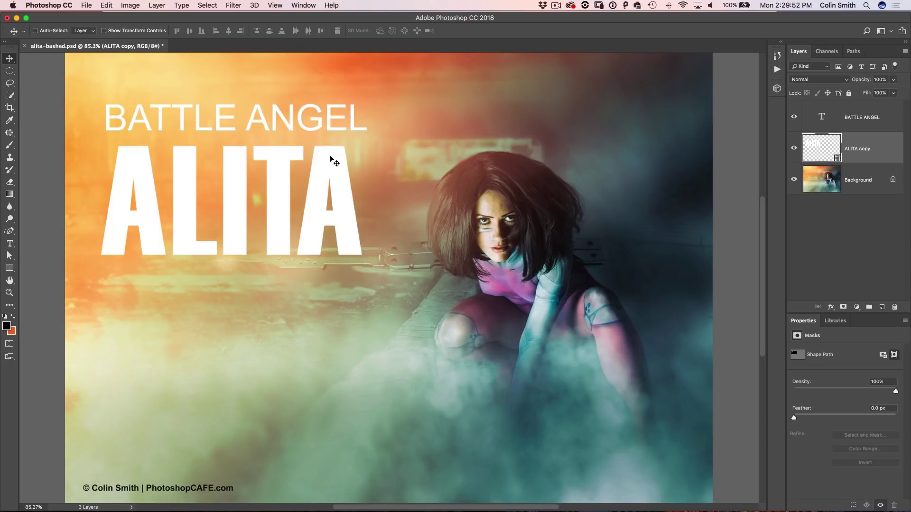
Step: Apply a Perspective transform to ALITA, pulling its lower right far down to enlarge the last letters
{"action": "key", "text": "super+t"}
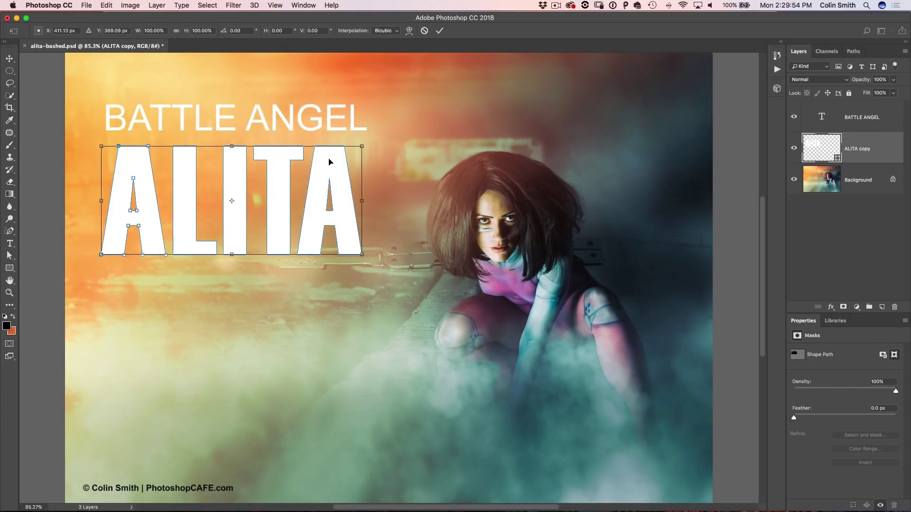
{"action": "right_click", "coordinate": [330, 162]}
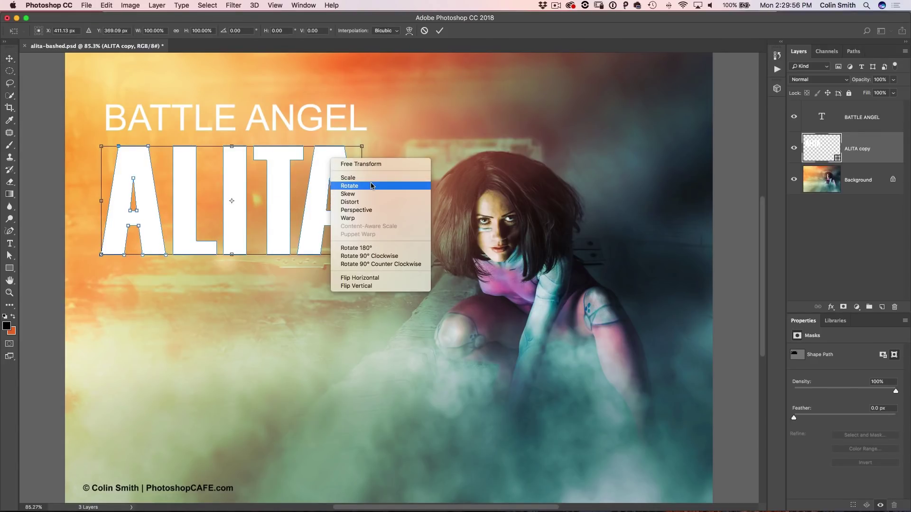
{"action": "left_click", "coordinate": [375, 211]}
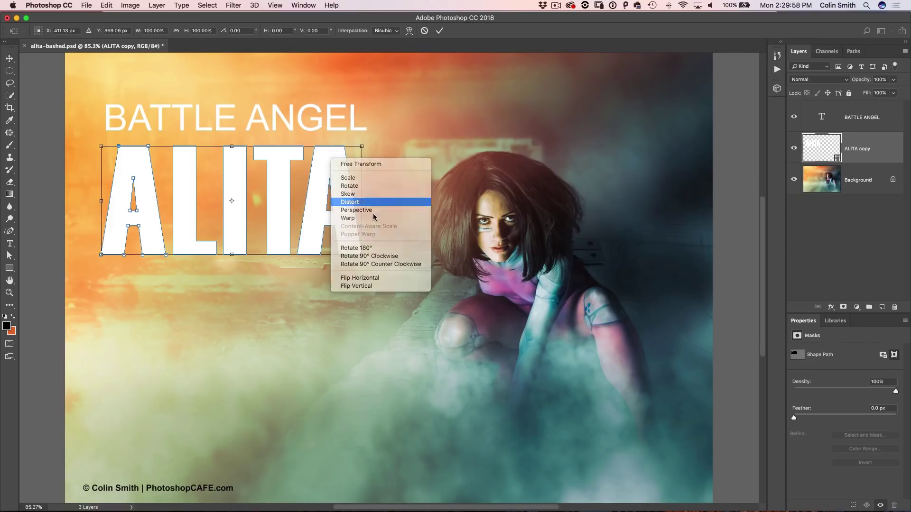
{"action": "left_click_drag", "start_coordinate": [362, 256], "coordinate": [437, 354]}
{"action": "left_click_drag", "start_coordinate": [100, 254], "coordinate": [84, 260]}
{"action": "left_click_drag", "start_coordinate": [101, 148], "coordinate": [106, 142]}
{"action": "left_click_drag", "start_coordinate": [363, 148], "coordinate": [360, 148]}
{"action": "key", "text": "Return"}
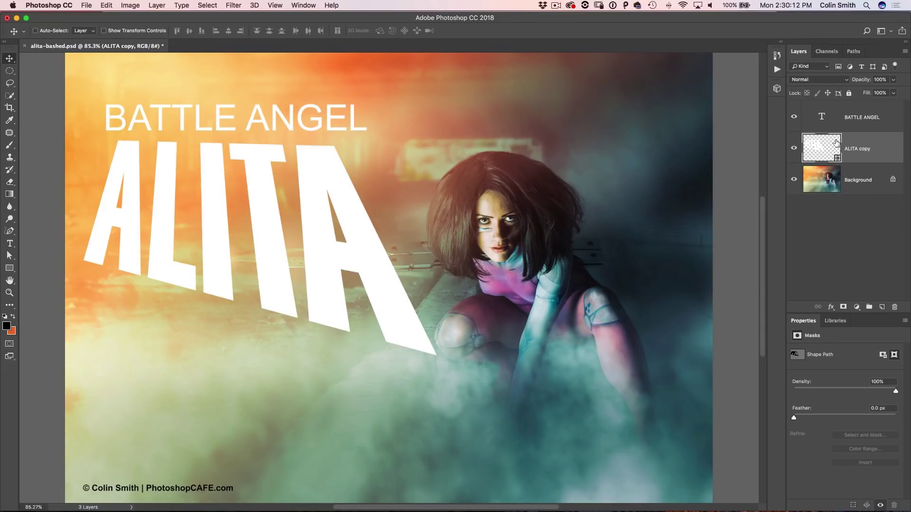
Step: Select the ALITA shape's path outlines with the Direct Selection tool
{"action": "left_click", "coordinate": [10, 256]}
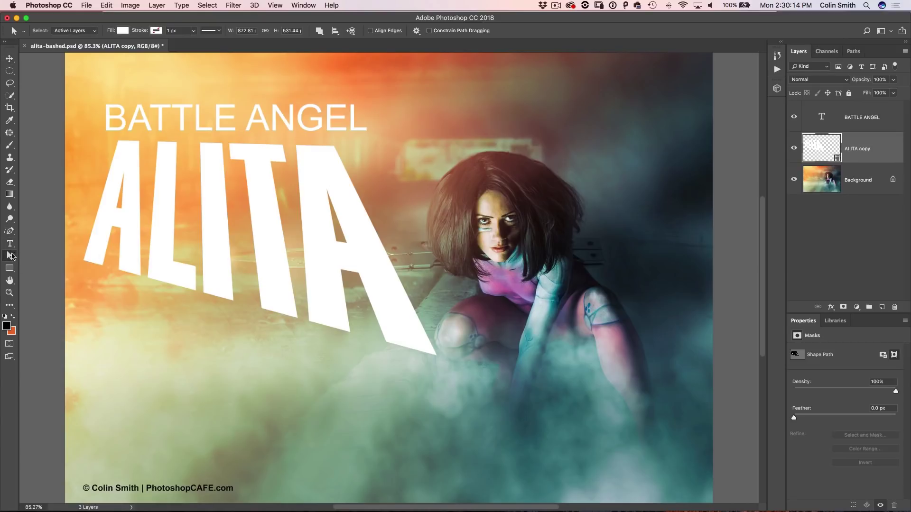
{"action": "right_click", "coordinate": [12, 256]}
{"action": "left_click", "coordinate": [57, 265]}
{"action": "left_click", "coordinate": [102, 207]}
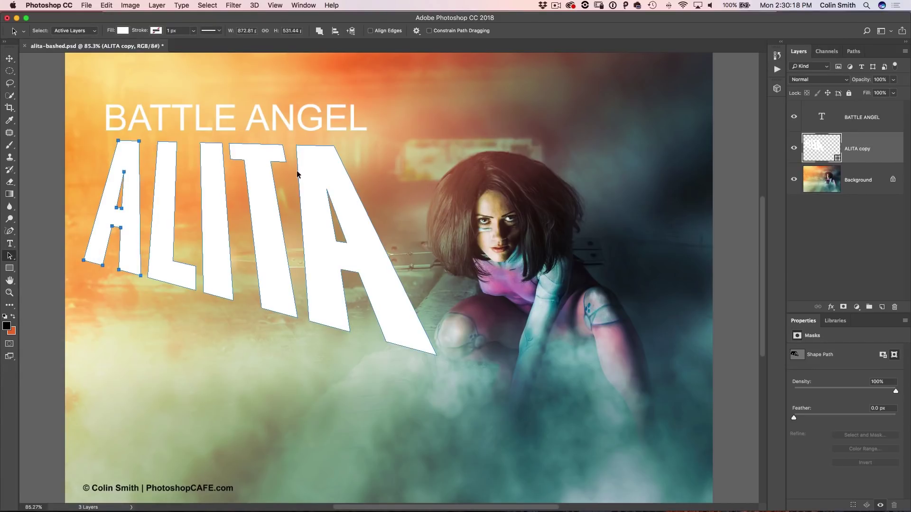
Step: Set the ALITA shape fill to light gray and the stroke to black at 10.20 px
{"action": "left_click", "coordinate": [122, 31]}
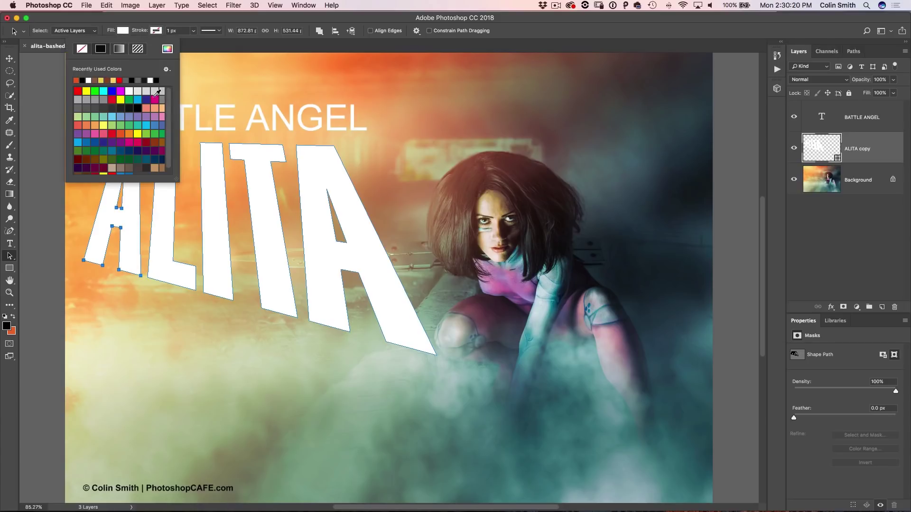
{"action": "left_click", "coordinate": [163, 91]}
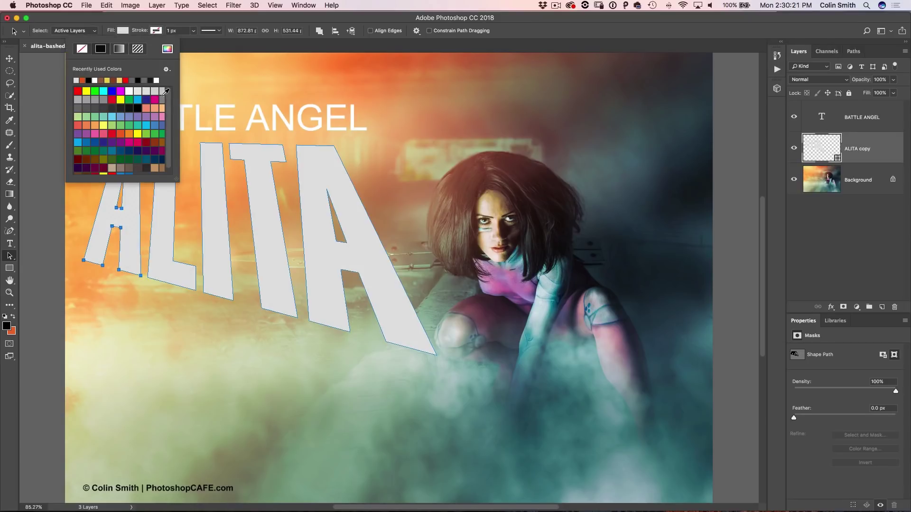
{"action": "left_click", "coordinate": [155, 31]}
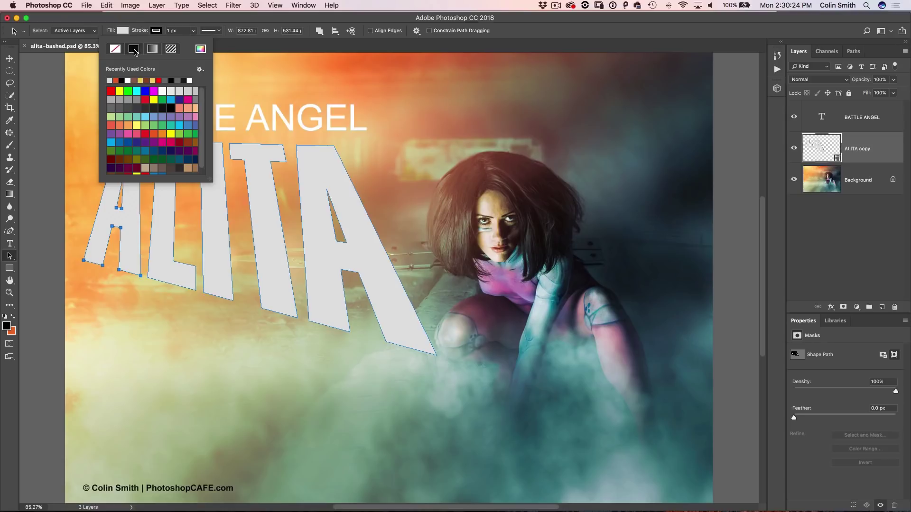
{"action": "left_click", "coordinate": [193, 31]}
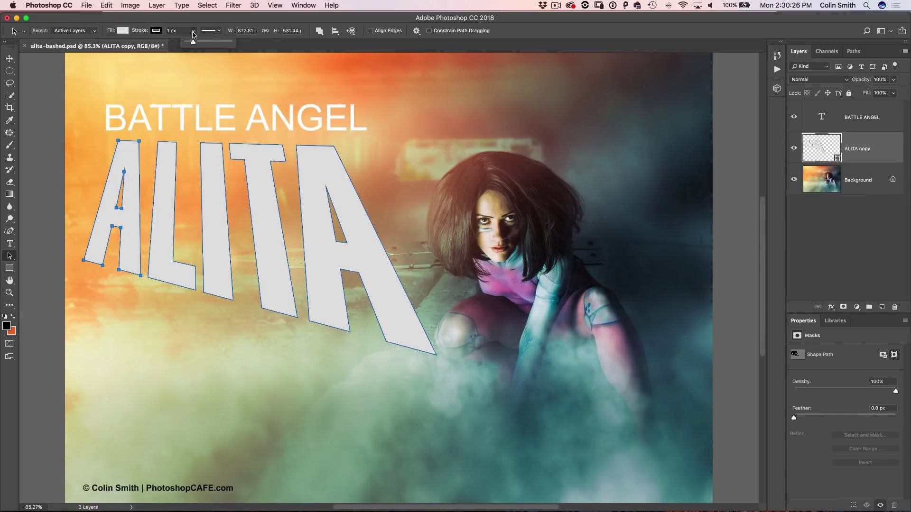
{"action": "left_click_drag", "start_coordinate": [192, 43], "coordinate": [200, 45]}
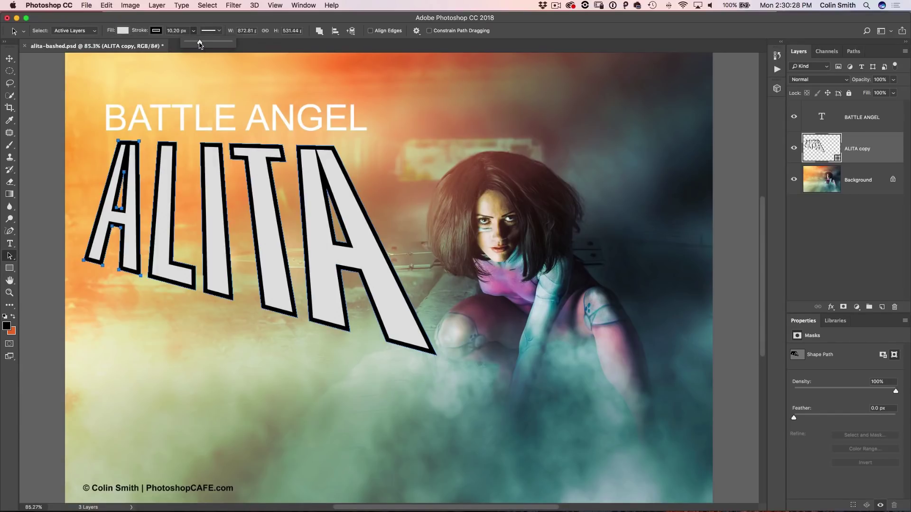
{"action": "left_click", "coordinate": [9, 59]}
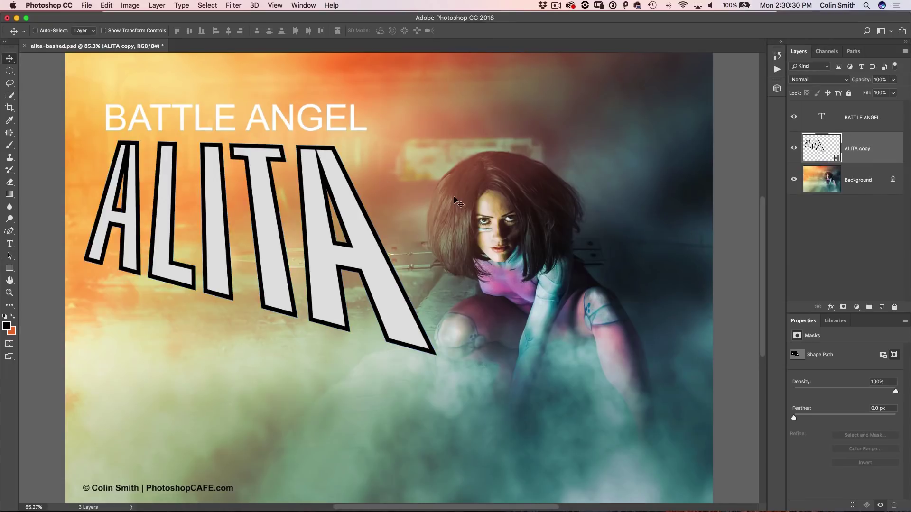